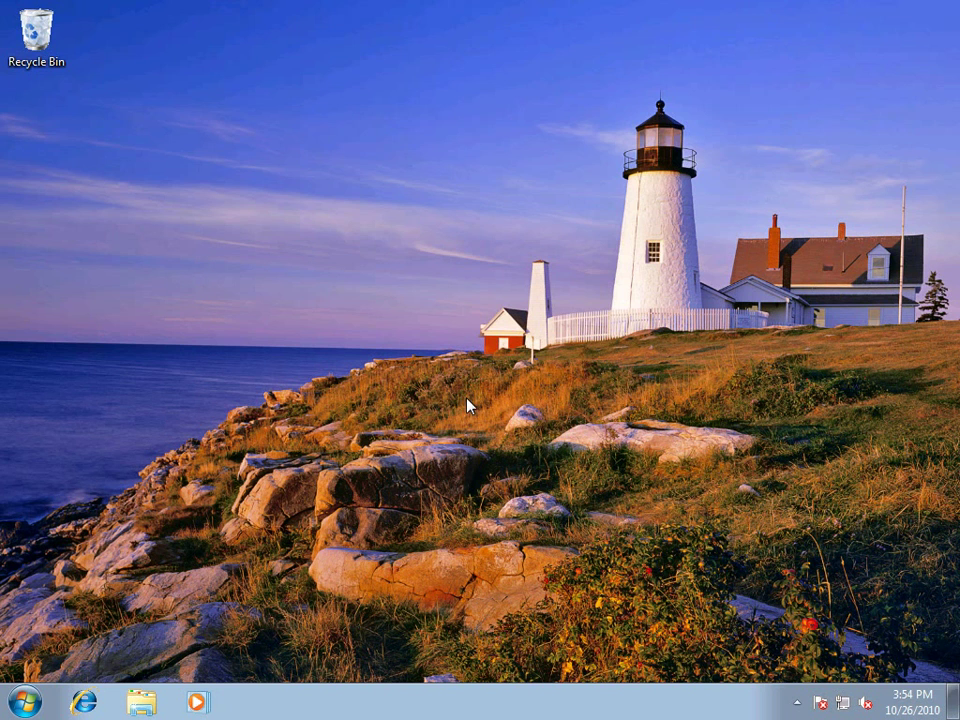
Open the Litware site in Internet Explorer and display its Engineering Org Floorplan list.
left_click(86, 704)
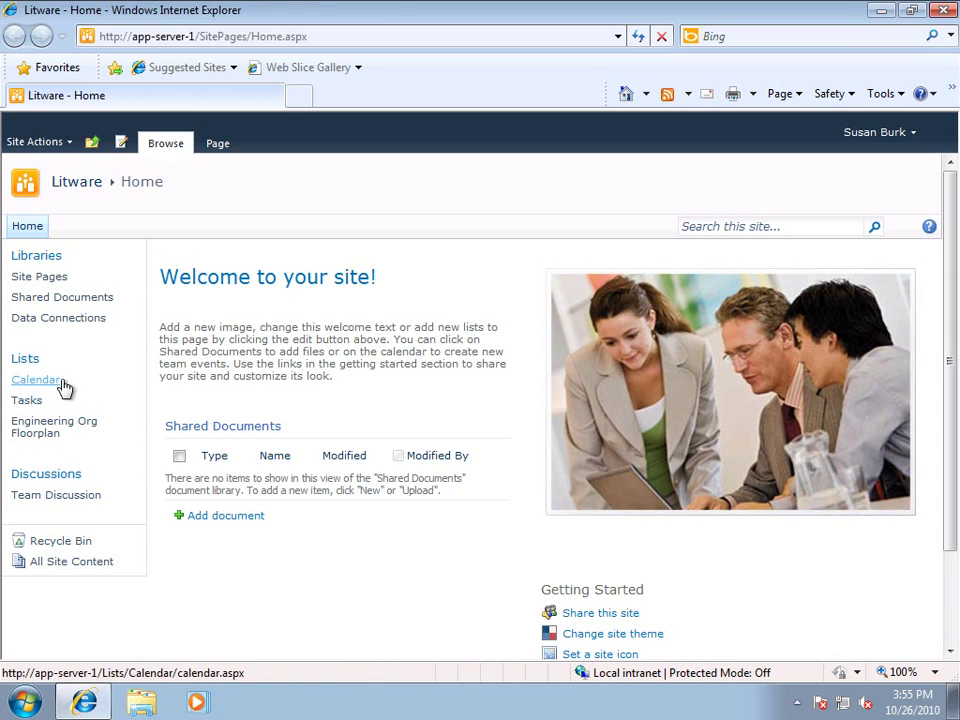
left_click(38, 440)
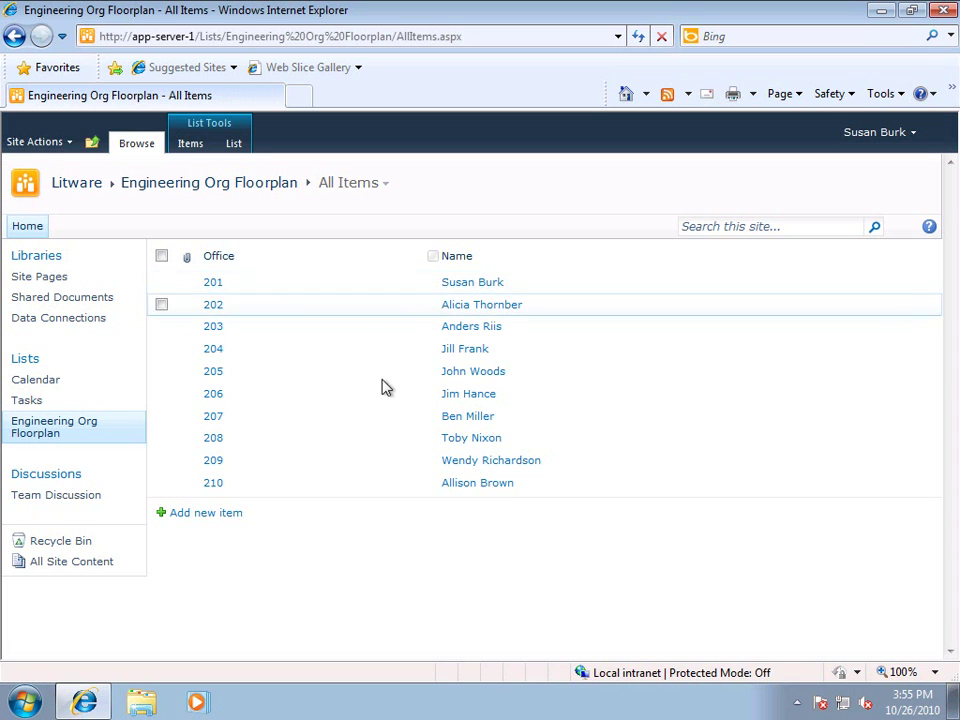
Start Microsoft Visio 2010 and open the Litware Engineering Floorplan drawing from the Documents library.
left_click(28, 700)
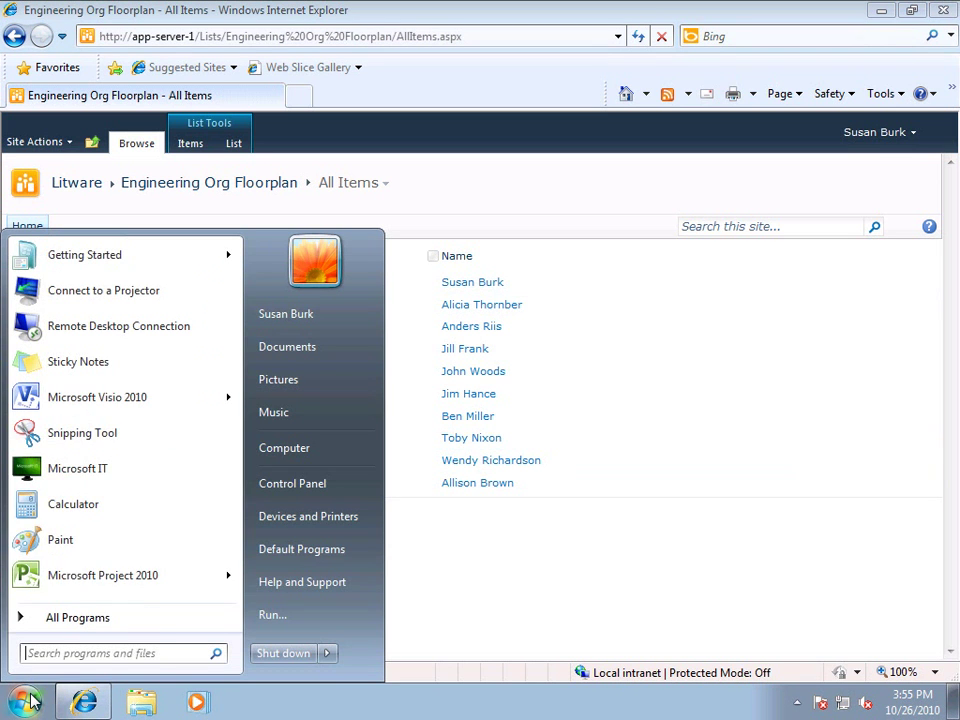
left_click(108, 399)
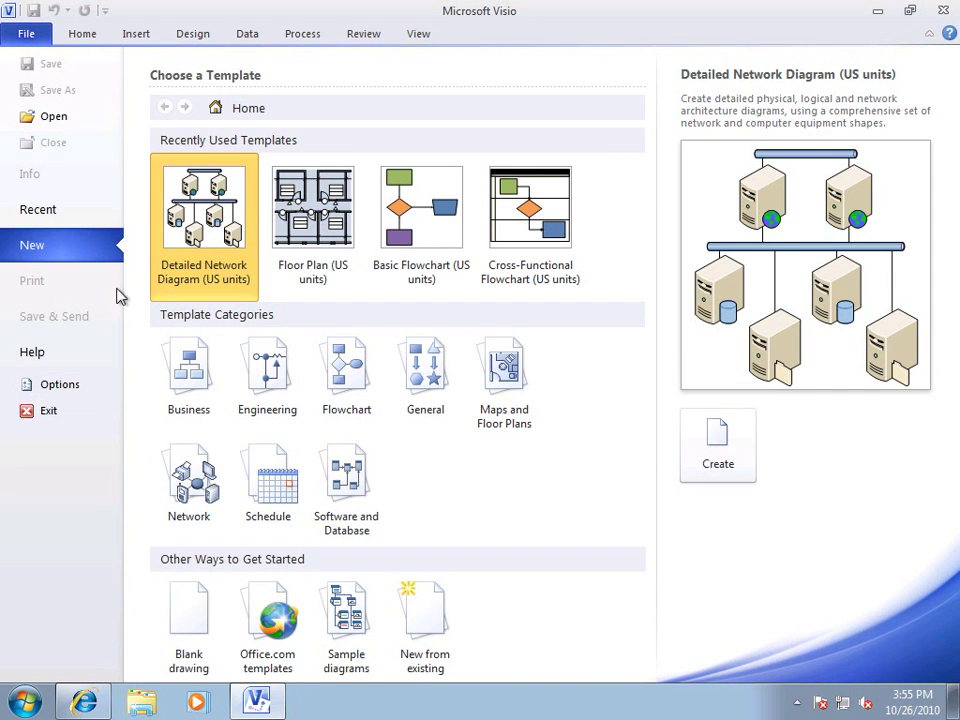
left_click(55, 117)
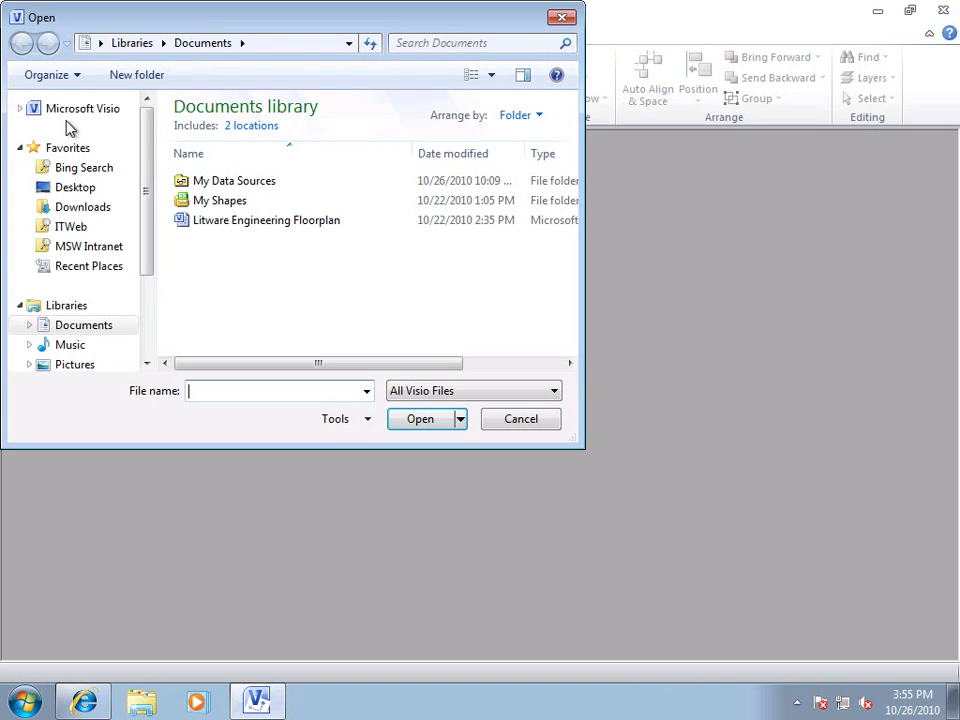
left_click(212, 222)
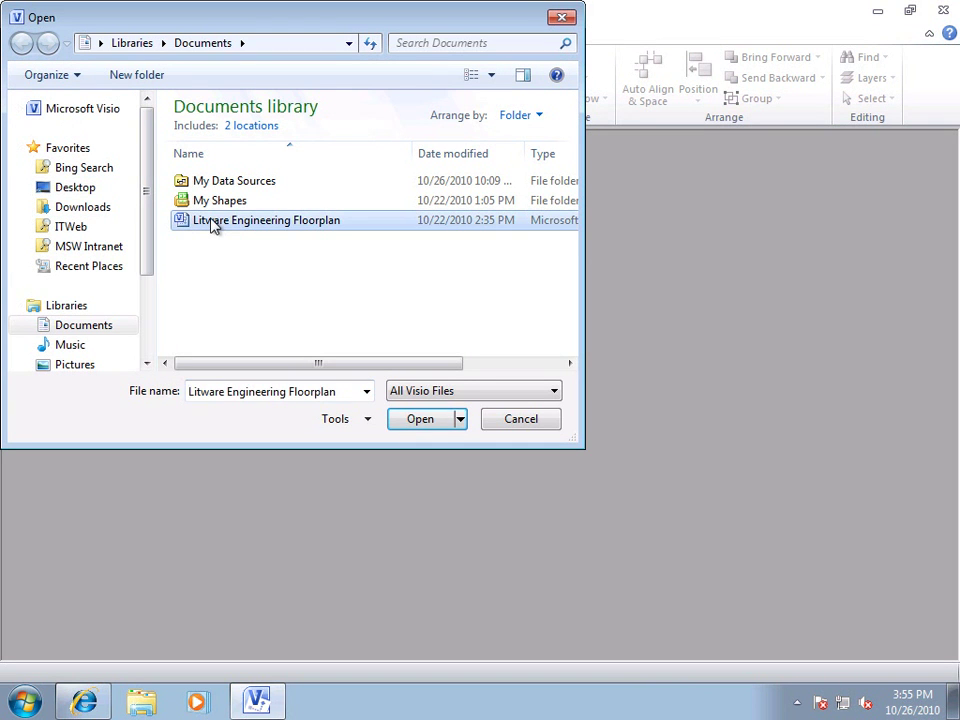
left_click(414, 420)
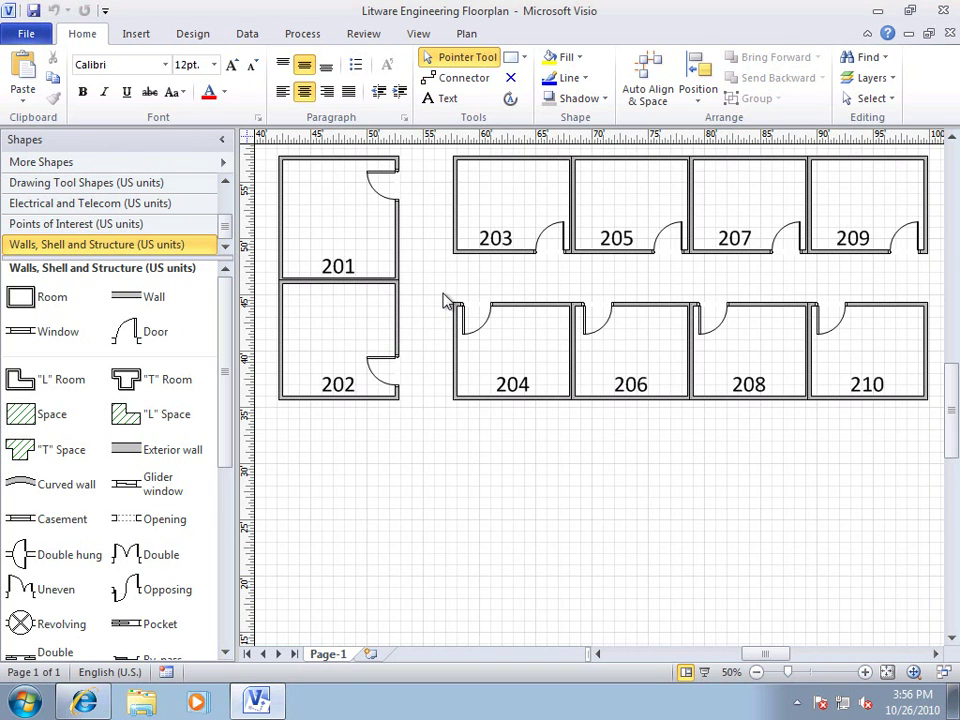
left_click(248, 34)
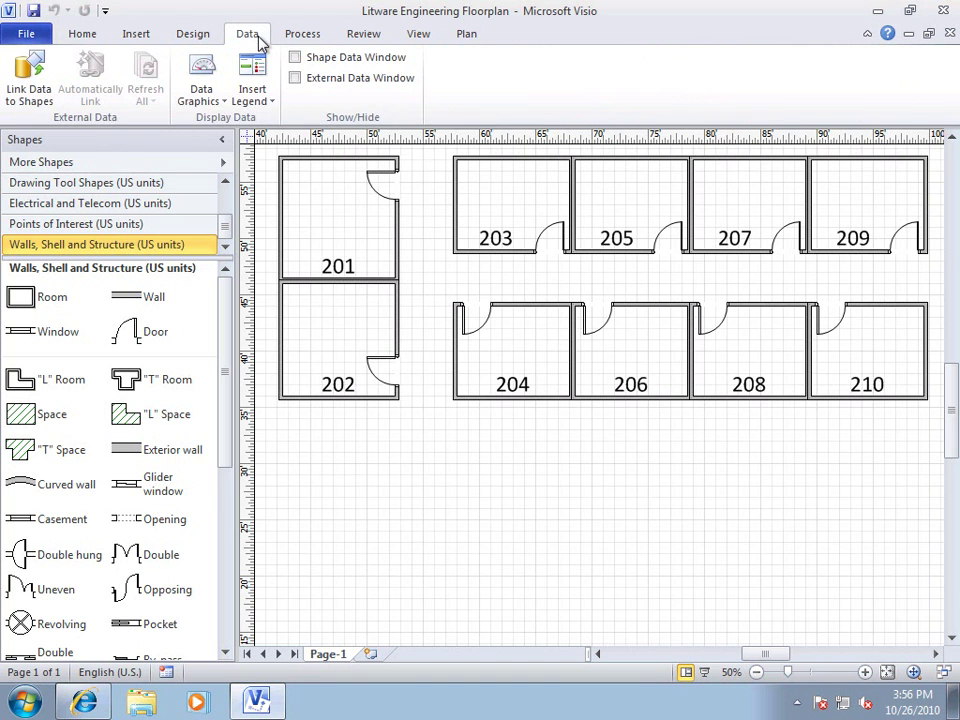
left_click(30, 80)
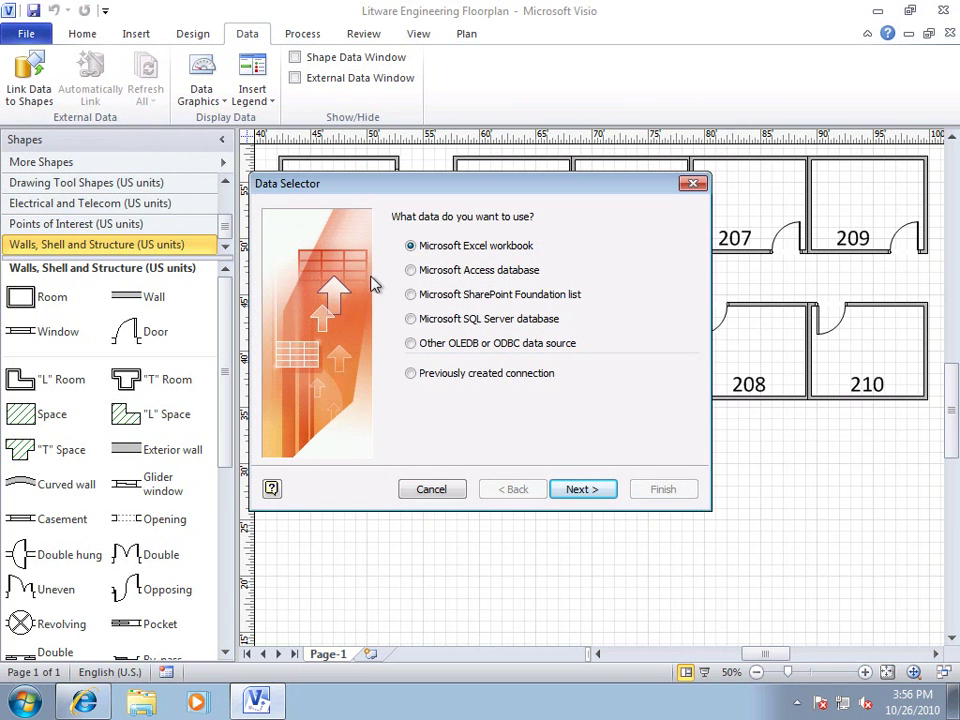
left_click(410, 295)
left_click(591, 490)
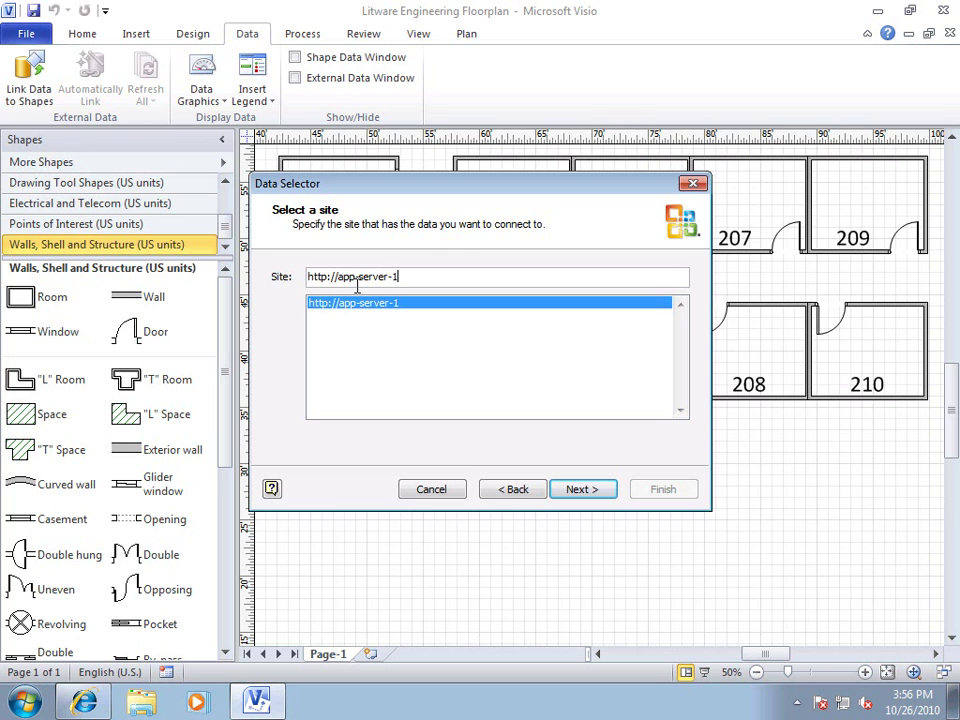
left_click(583, 489)
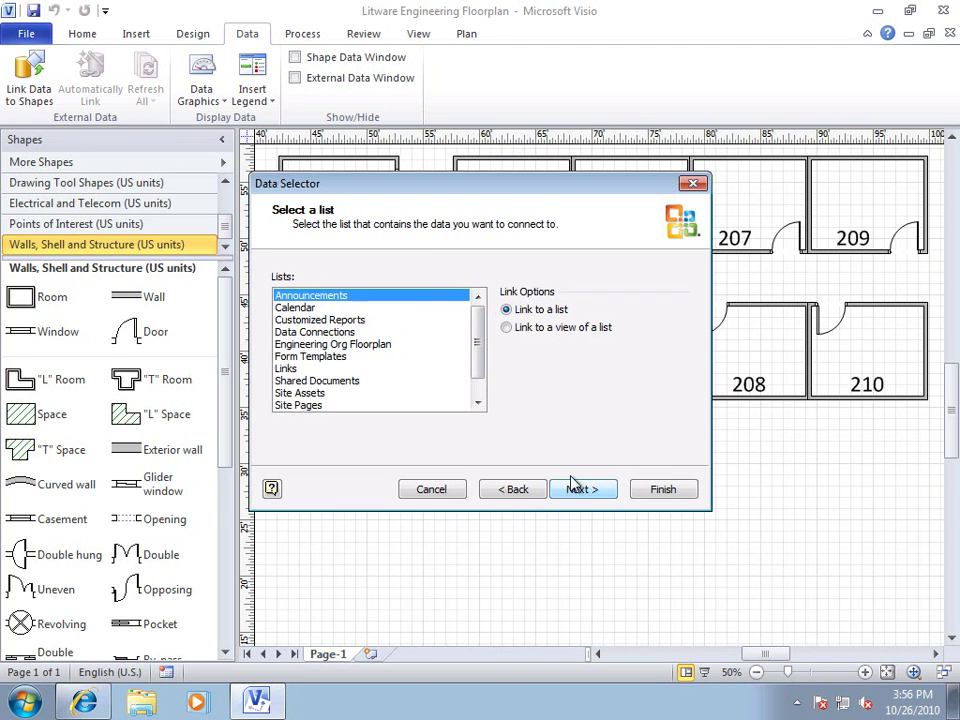
left_click(378, 345)
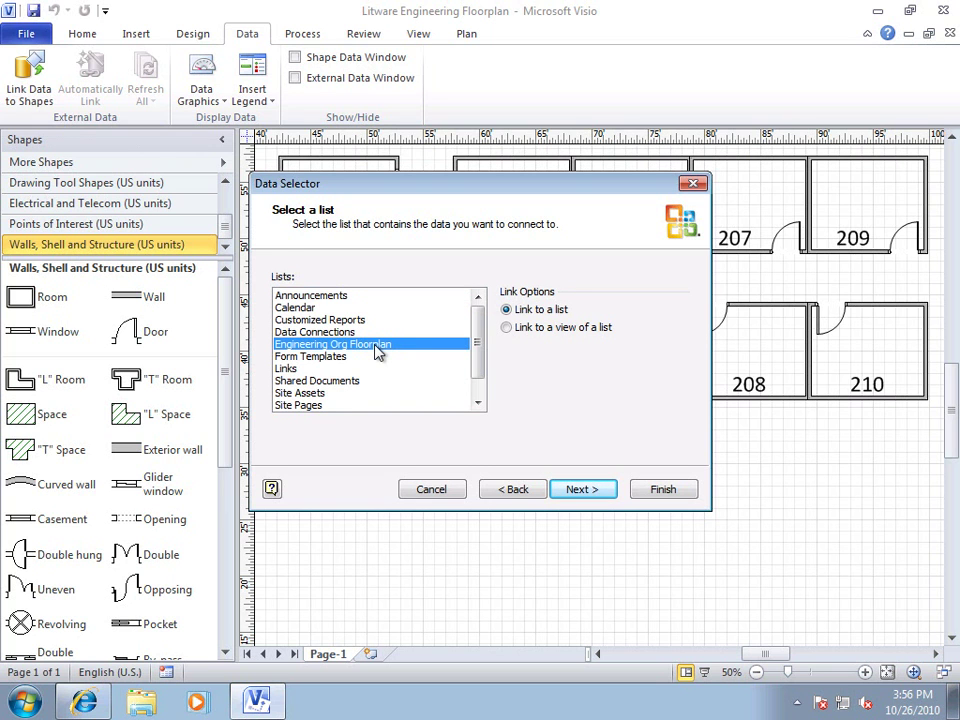
left_click(578, 490)
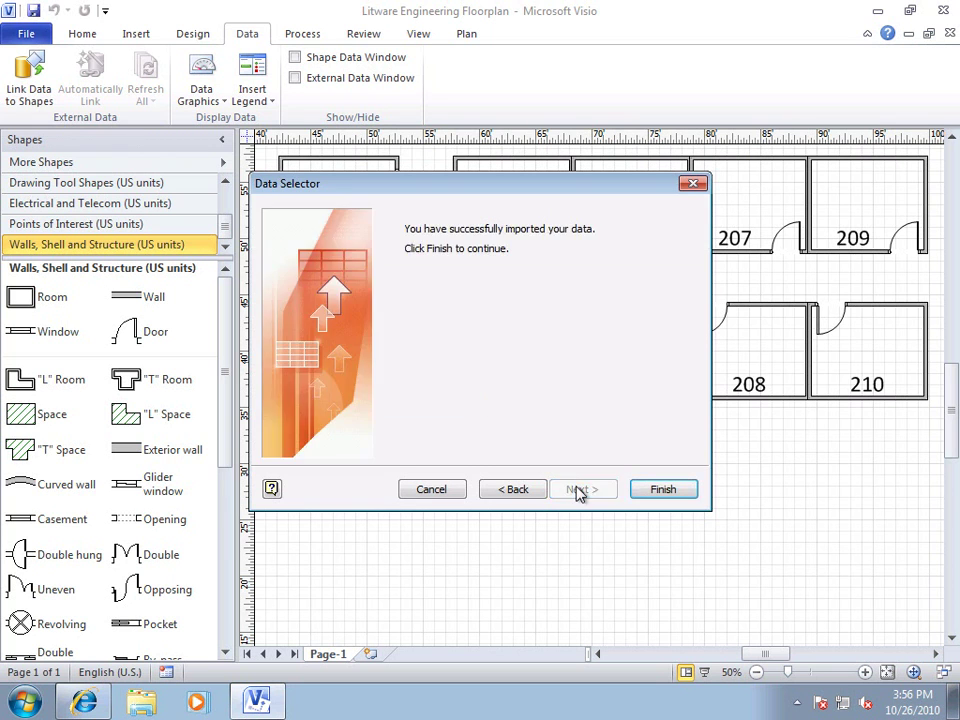
left_click(663, 490)
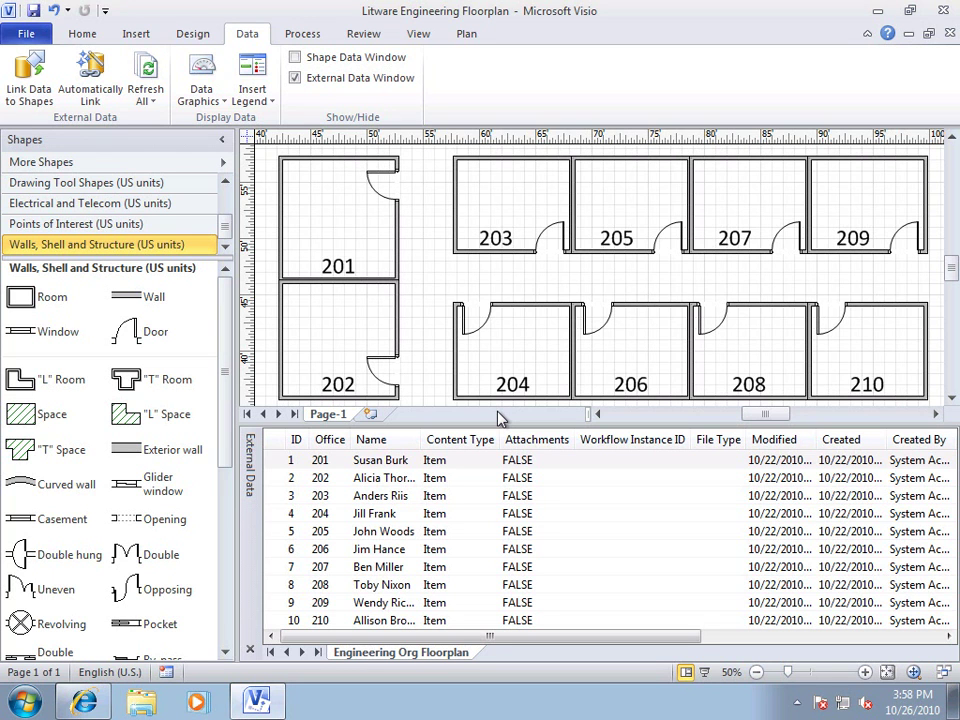
Link each external data row for offices 201 through 210 to the room with the matching number on the floor plan.
left_click(318, 466)
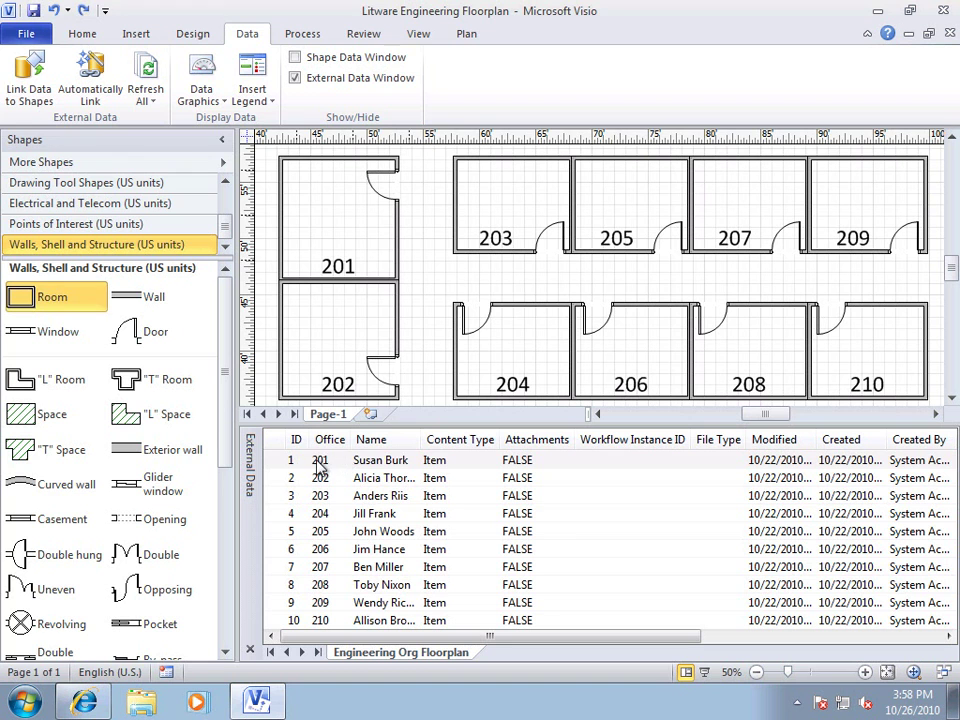
left_click_drag(318, 466, 369, 253)
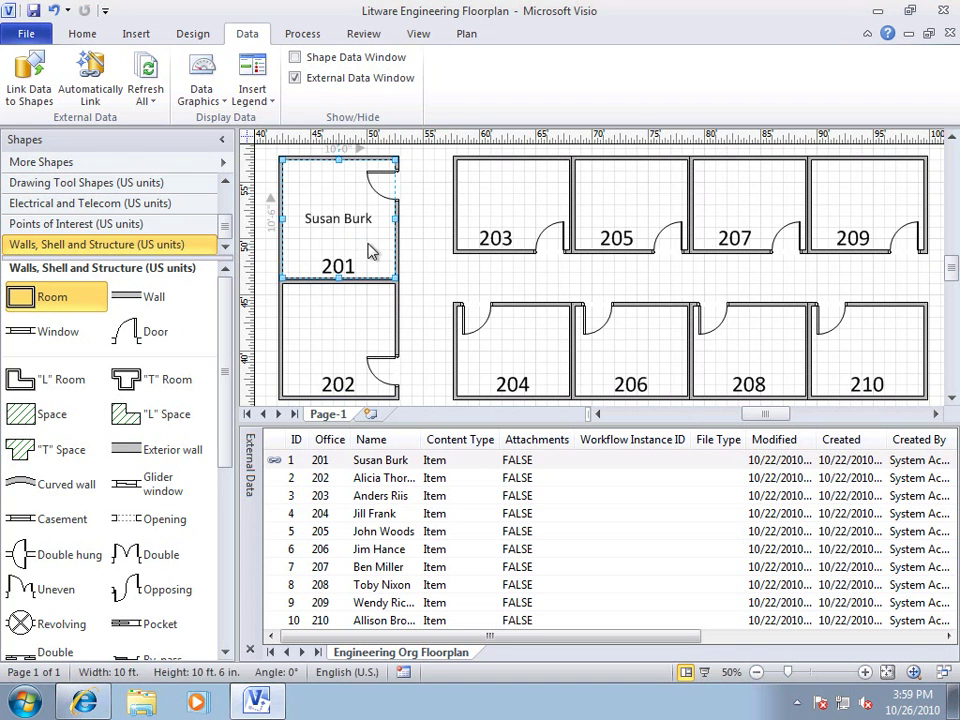
left_click_drag(318, 478, 305, 362)
left_click_drag(315, 496, 520, 234)
left_click_drag(317, 514, 561, 339)
left_click_drag(318, 535, 628, 224)
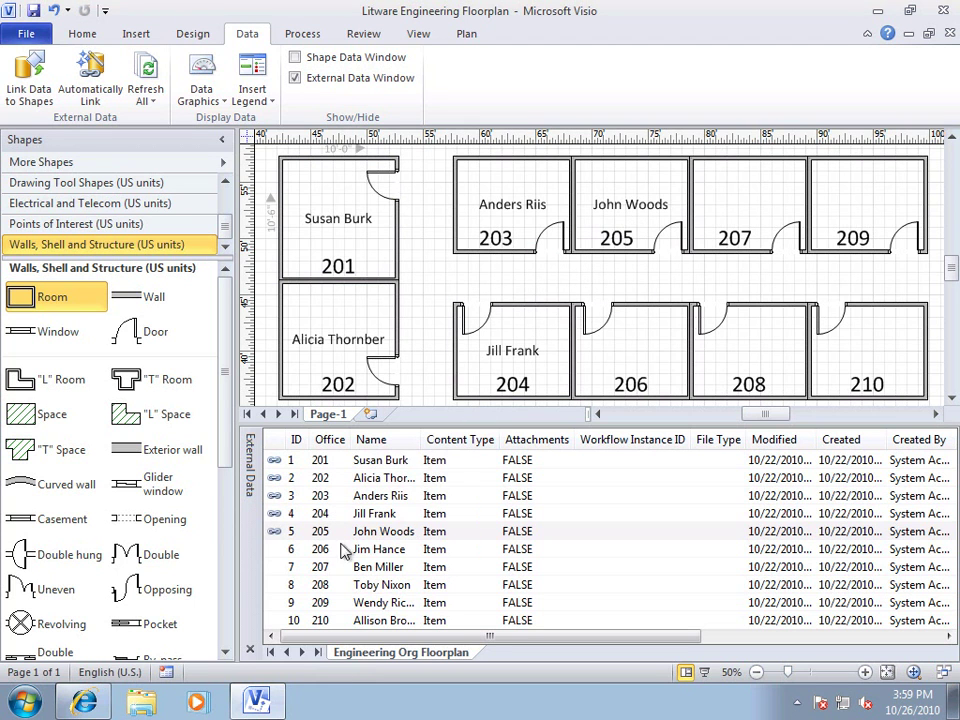
left_click_drag(342, 552, 615, 360)
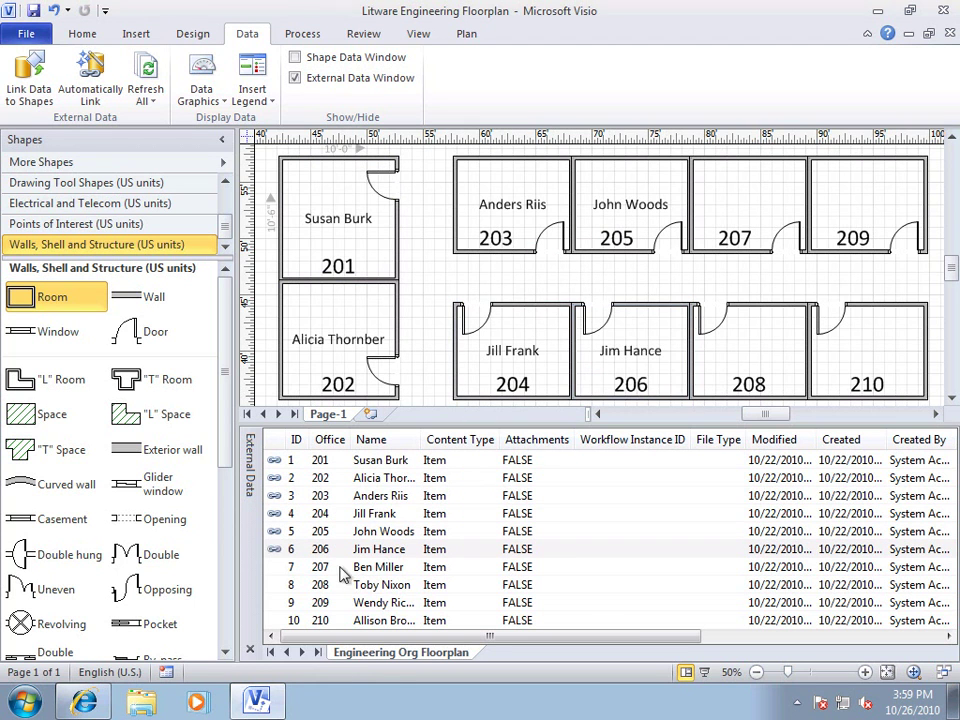
left_click_drag(344, 575, 735, 212)
left_click_drag(321, 583, 727, 358)
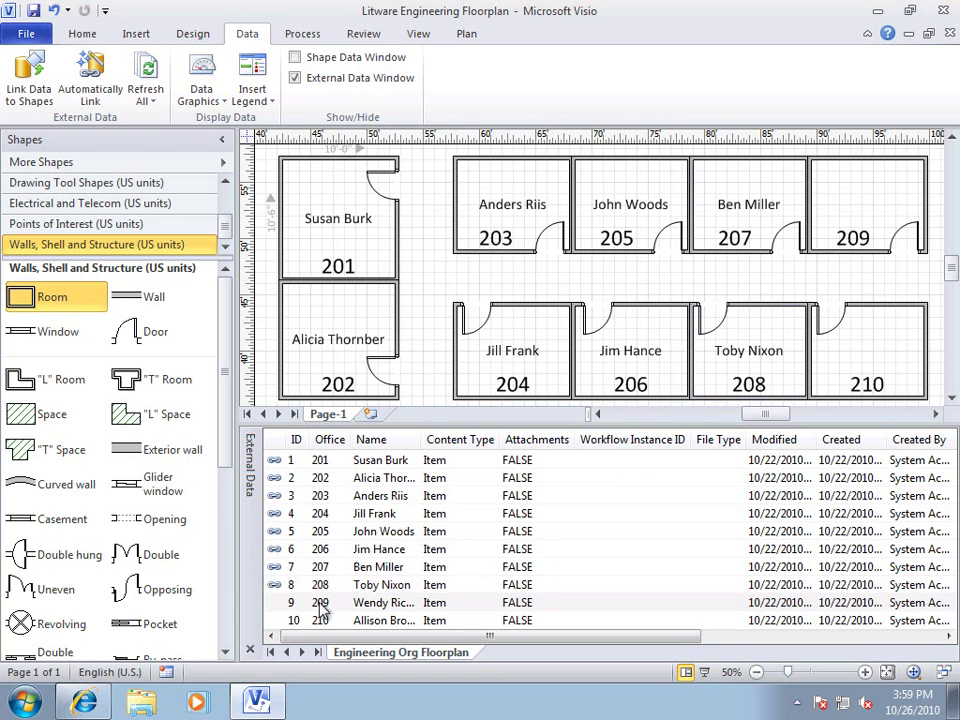
left_click_drag(321, 608, 840, 210)
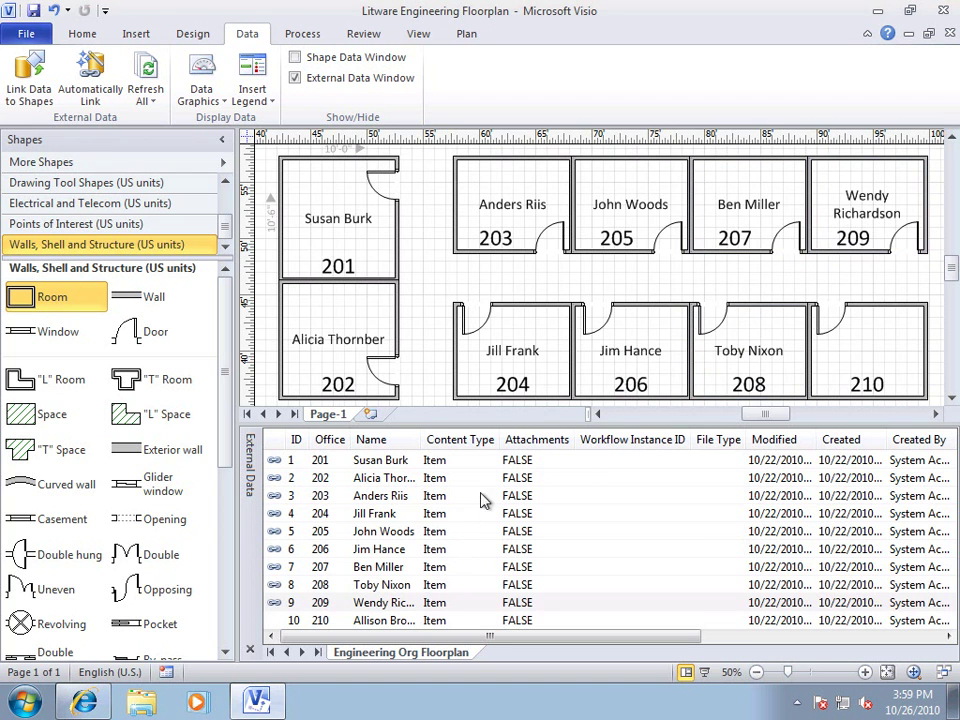
left_click_drag(321, 620, 842, 372)
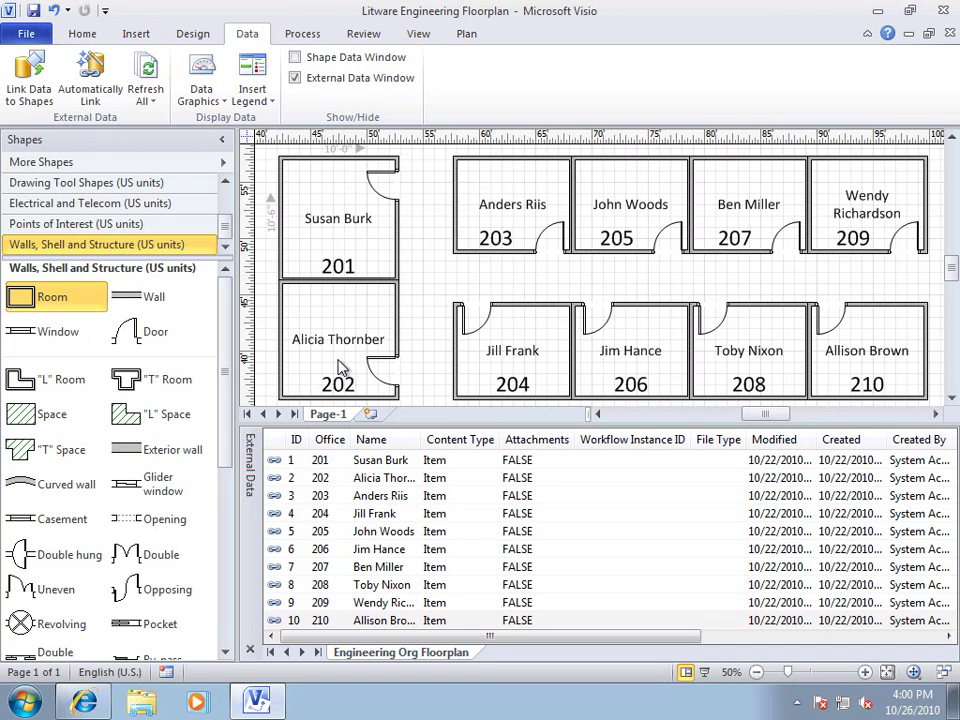
Save the floor plan to the SharePoint Shared Documents library as a Web Drawing, and always enable data refresh for it in the browser.
left_click(36, 34)
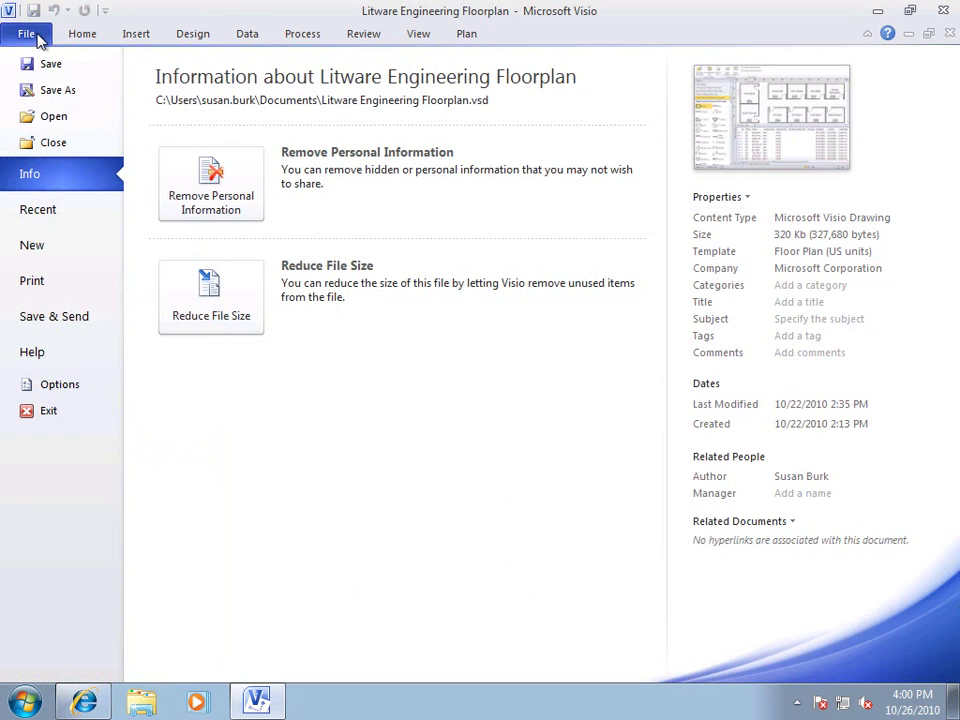
left_click(72, 317)
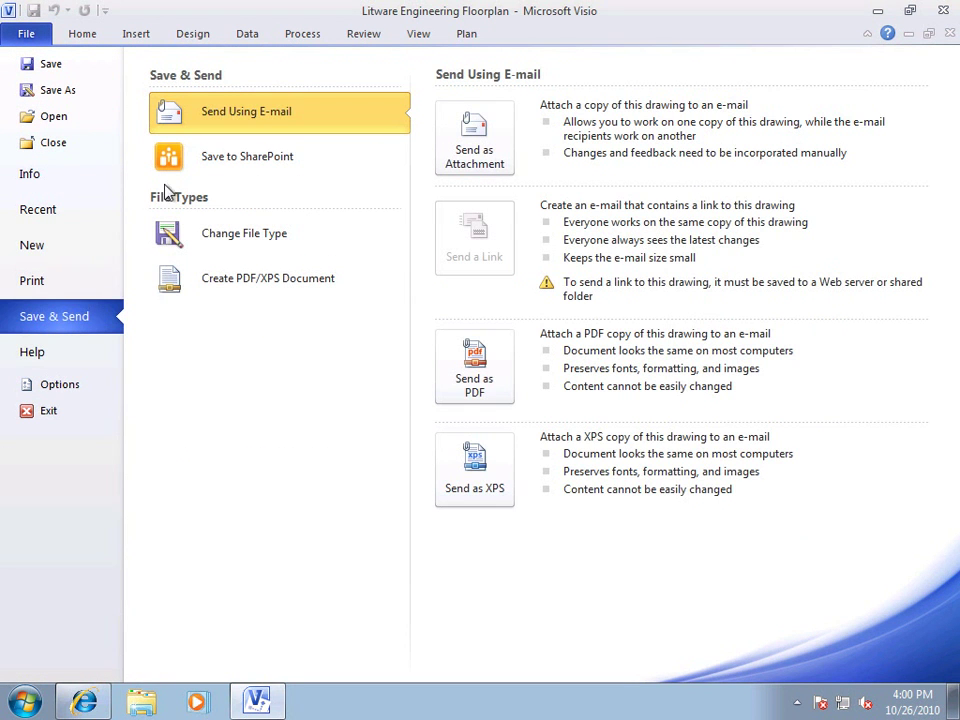
left_click(210, 161)
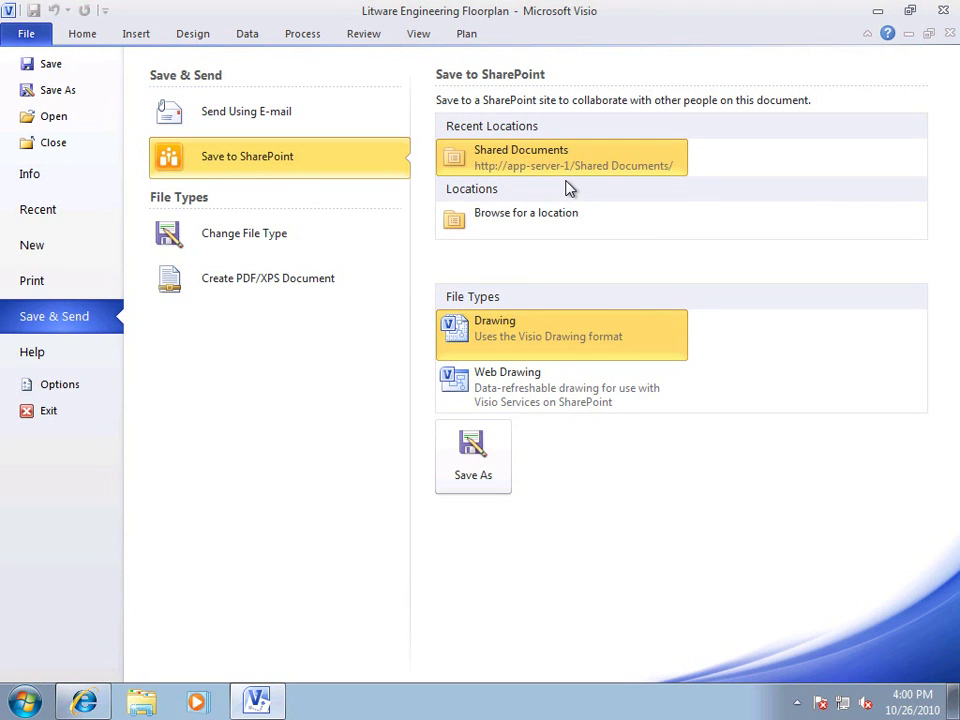
left_click(540, 401)
left_click(481, 453)
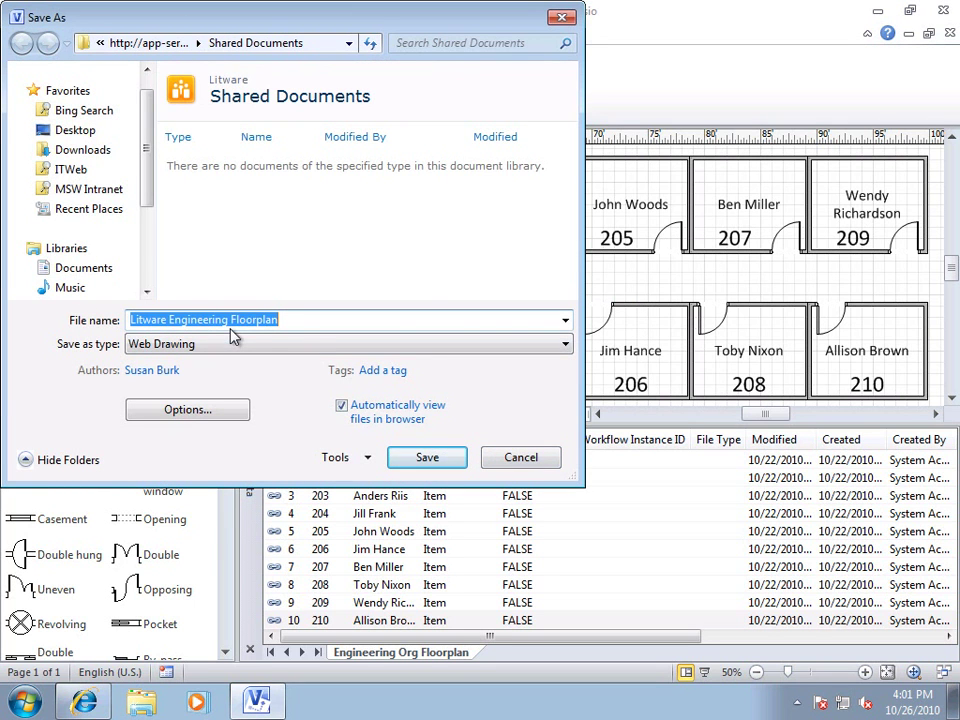
left_click(422, 467)
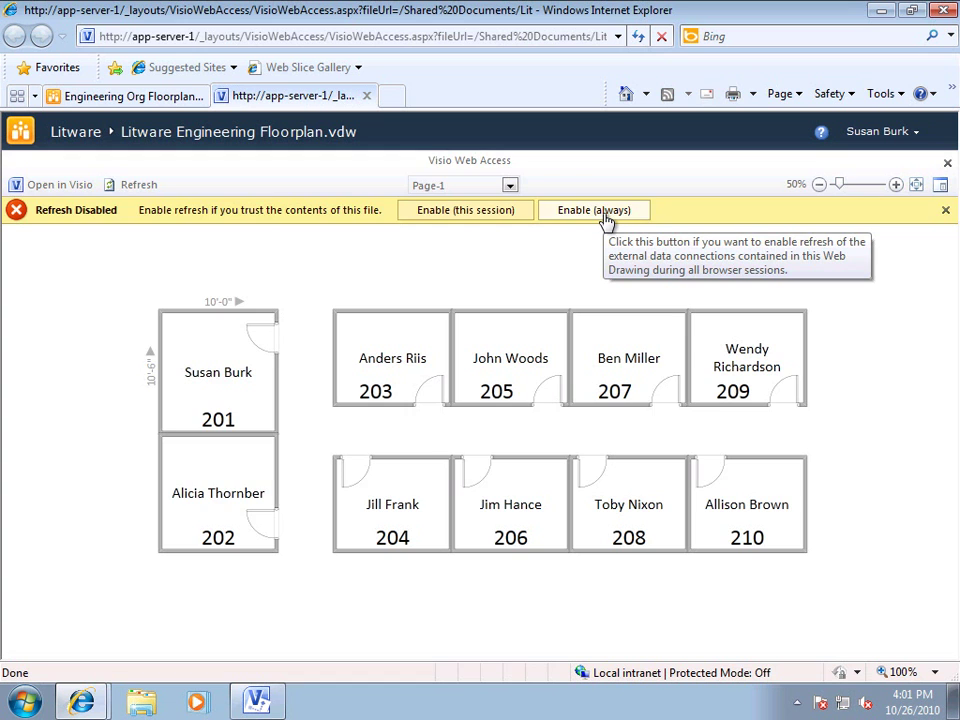
left_click(605, 215)
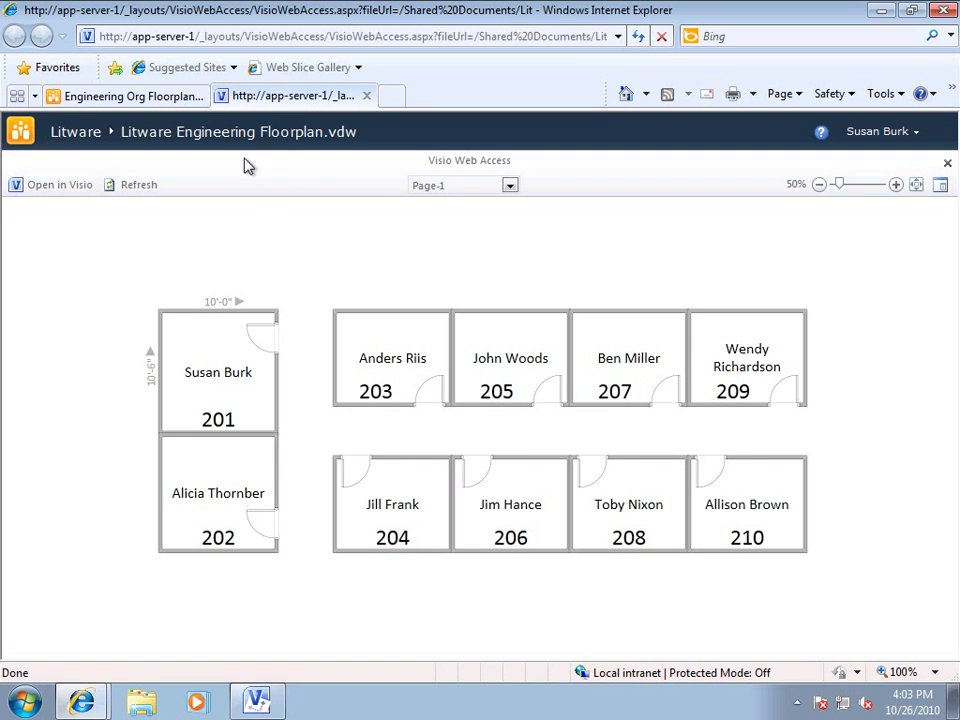
In the Engineering Org Floorplan list, replace office 204's occupant with the litware account of office 210's occupant, check the name and save.
left_click(184, 102)
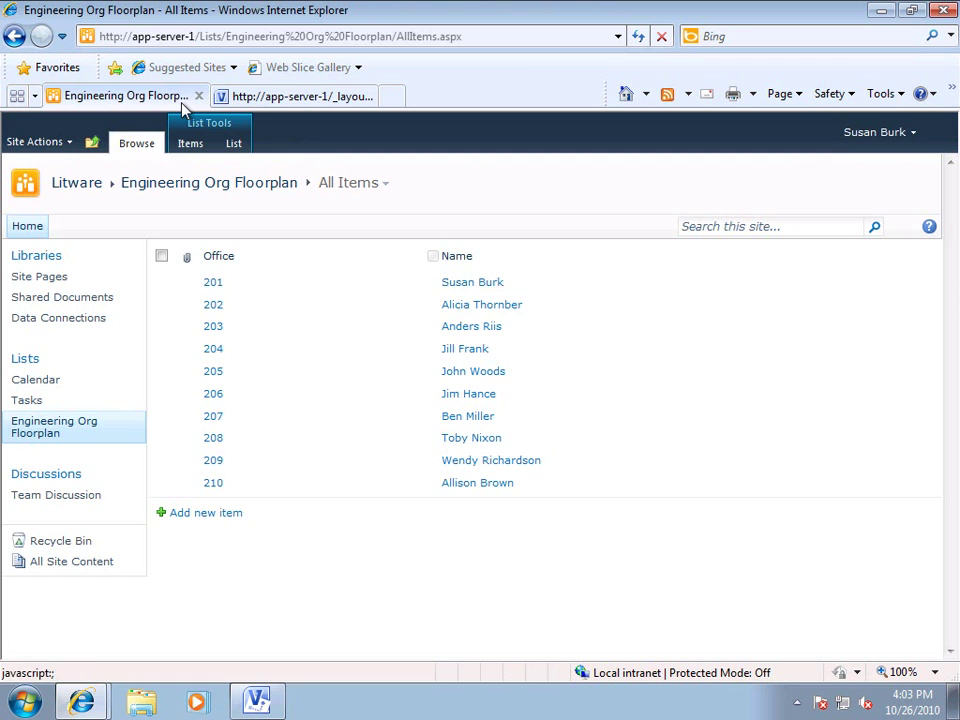
left_click(216, 350)
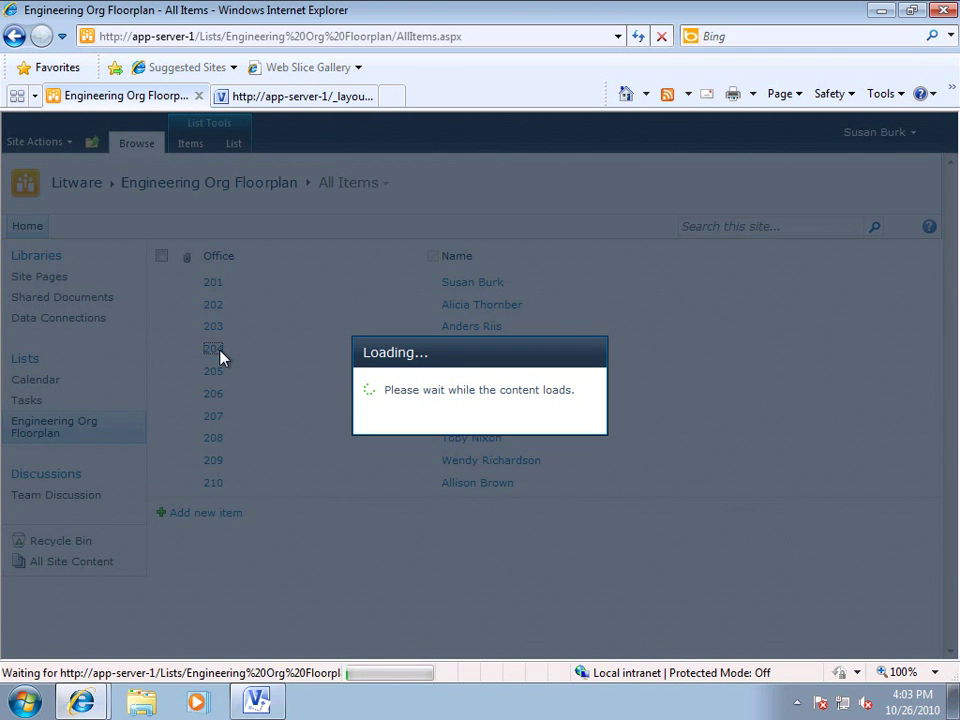
left_click(220, 352)
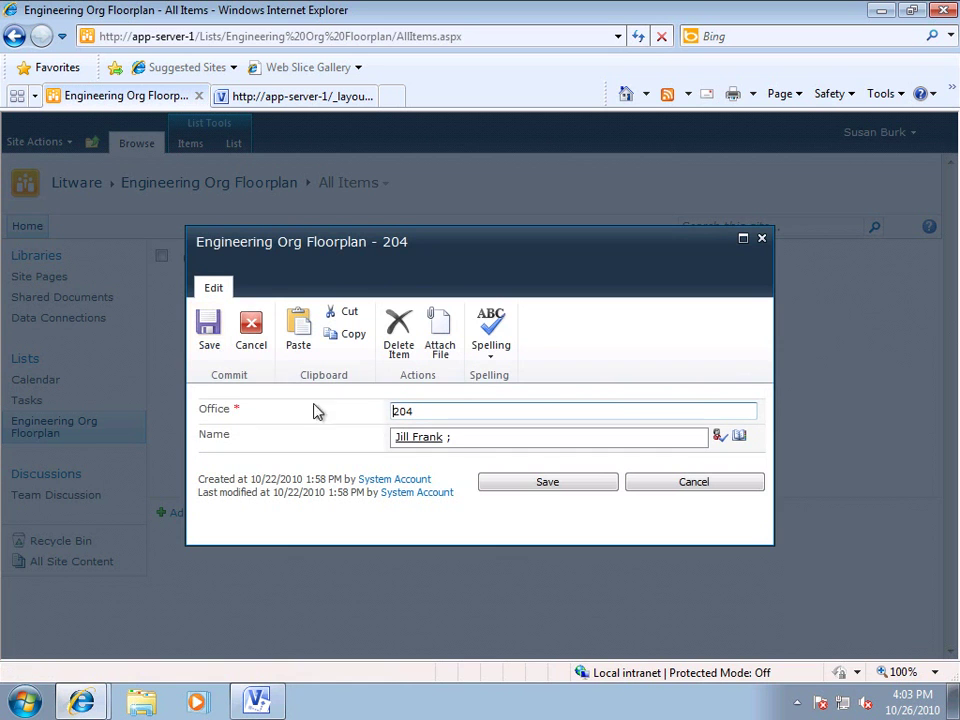
left_click_drag(461, 442, 411, 448)
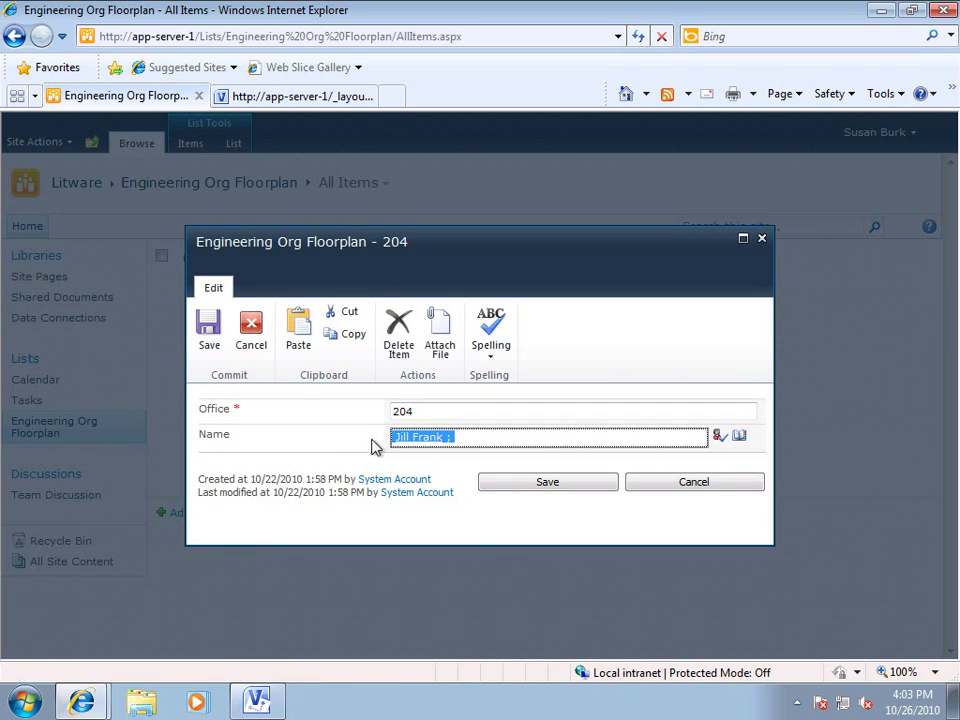
type("litware\\allison.brown")
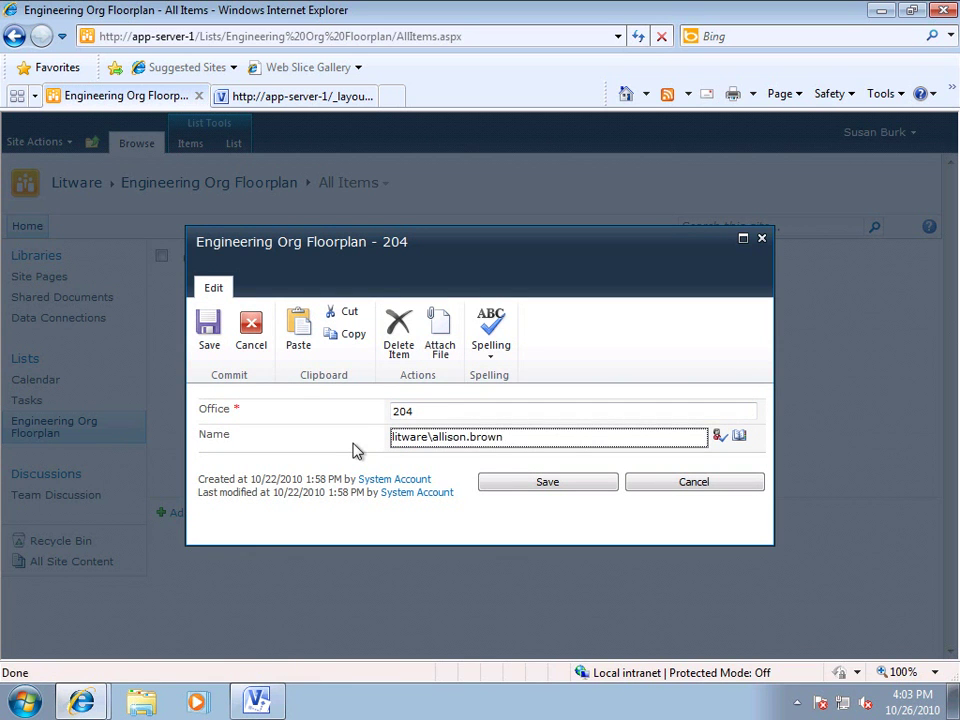
left_click(719, 438)
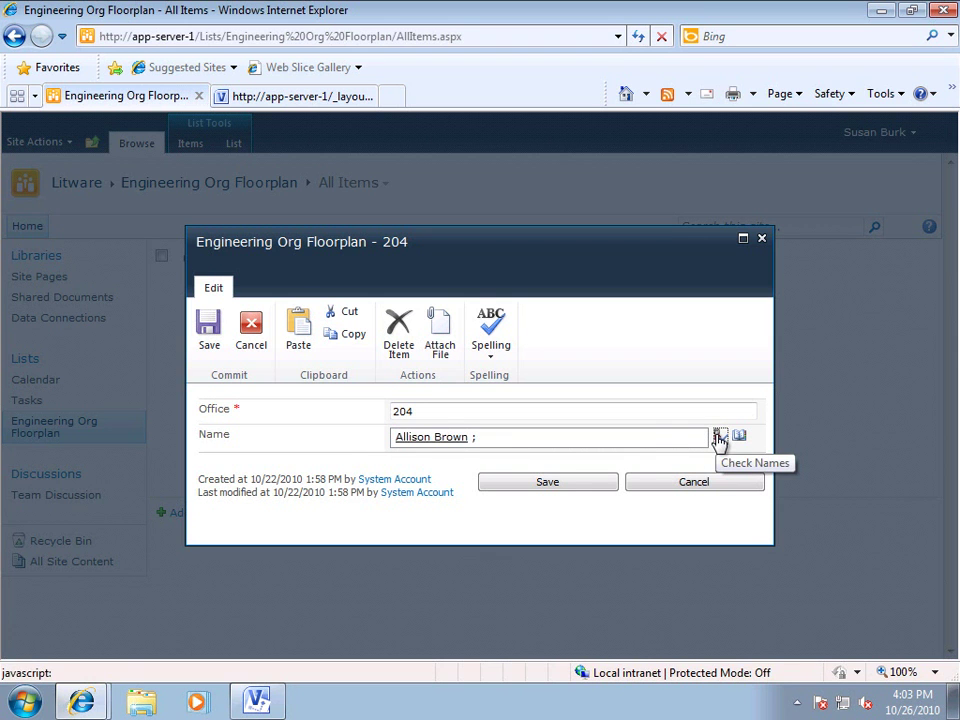
left_click(556, 484)
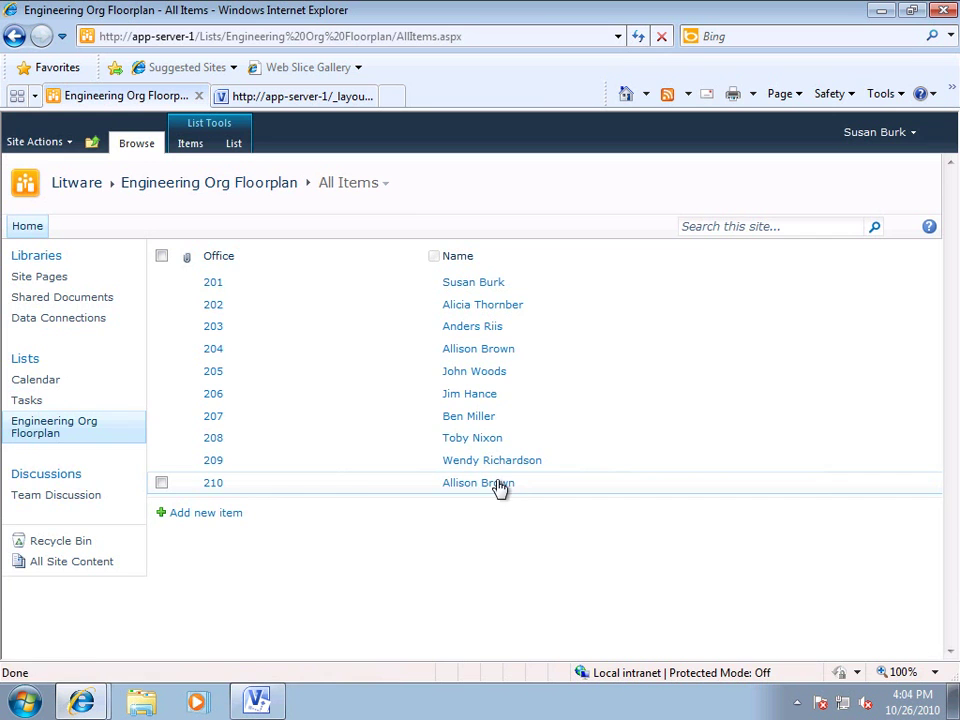
Edit the office 210 item, replace its occupant with the litware account of office 204's former occupant, check the name and save.
left_click(213, 485)
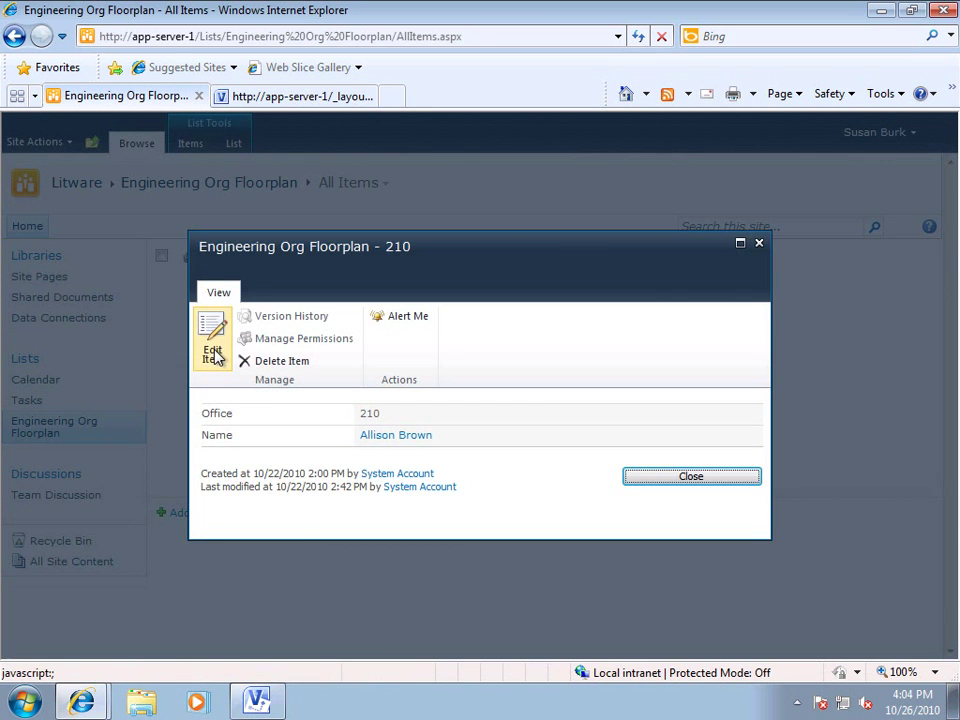
left_click(215, 356)
left_click(467, 443)
left_click_drag(467, 443, 386, 441)
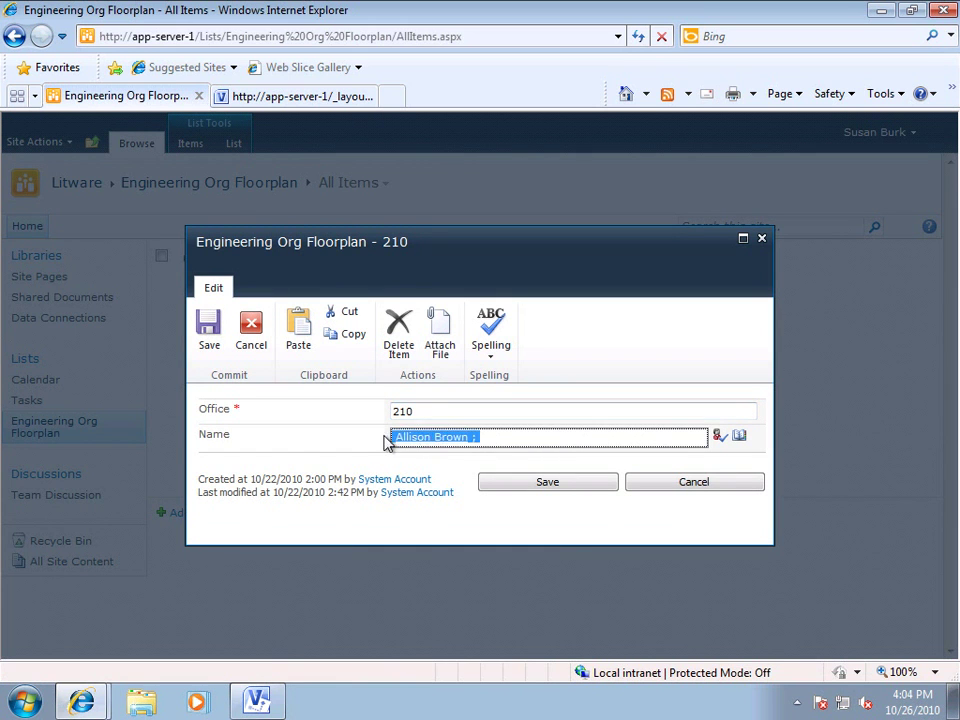
type("litware\\jill.frank")
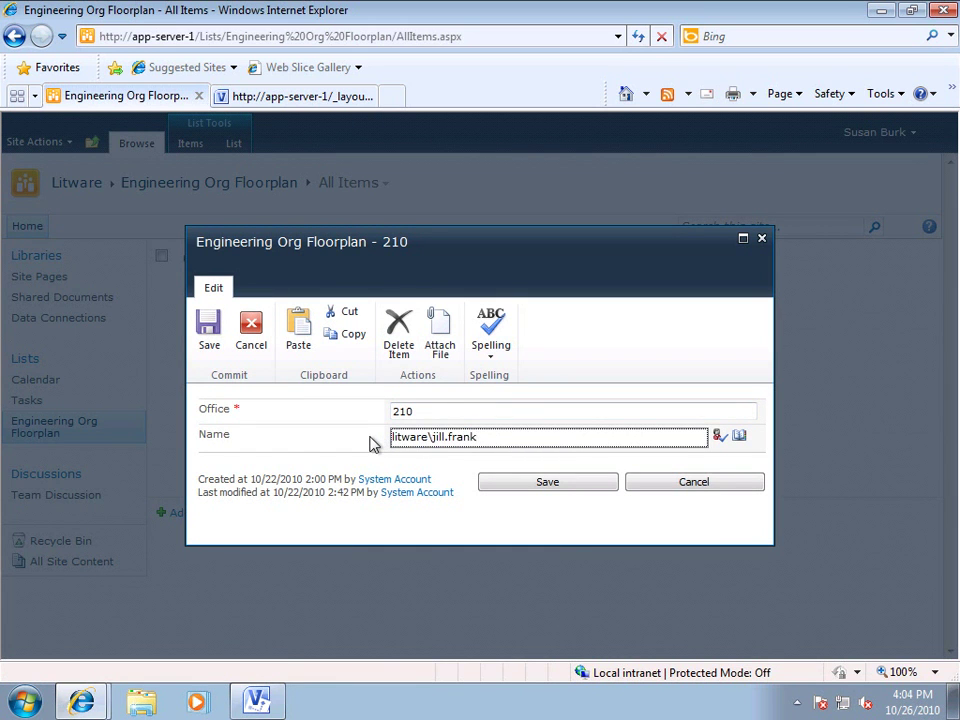
left_click(720, 439)
left_click(585, 484)
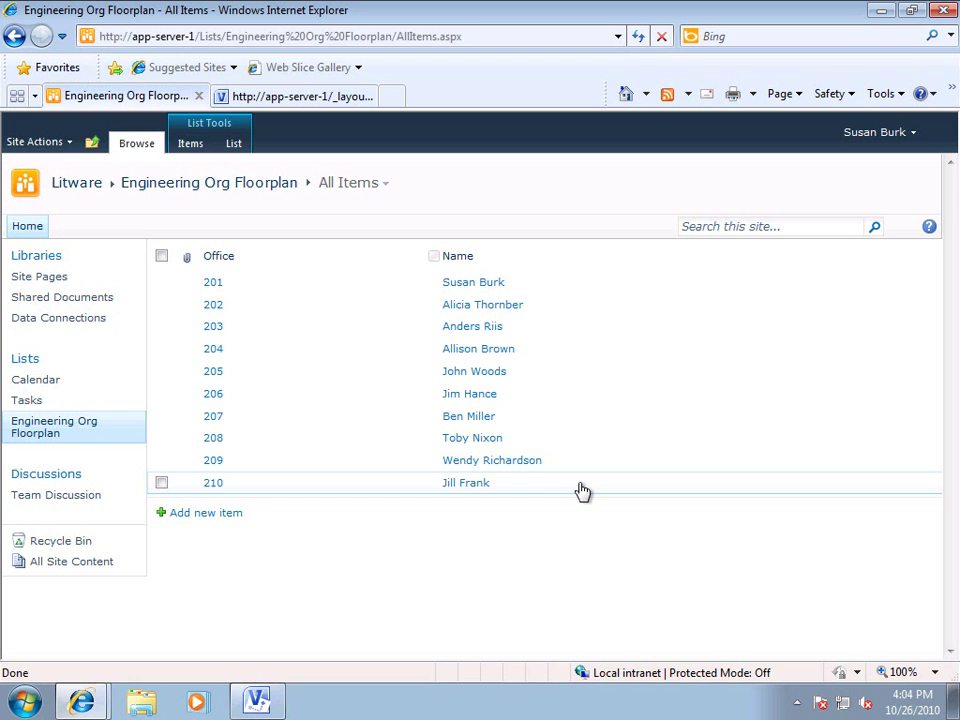
Return to the published Litware Engineering Floorplan.vdw web drawing and refresh its data.
left_click(313, 100)
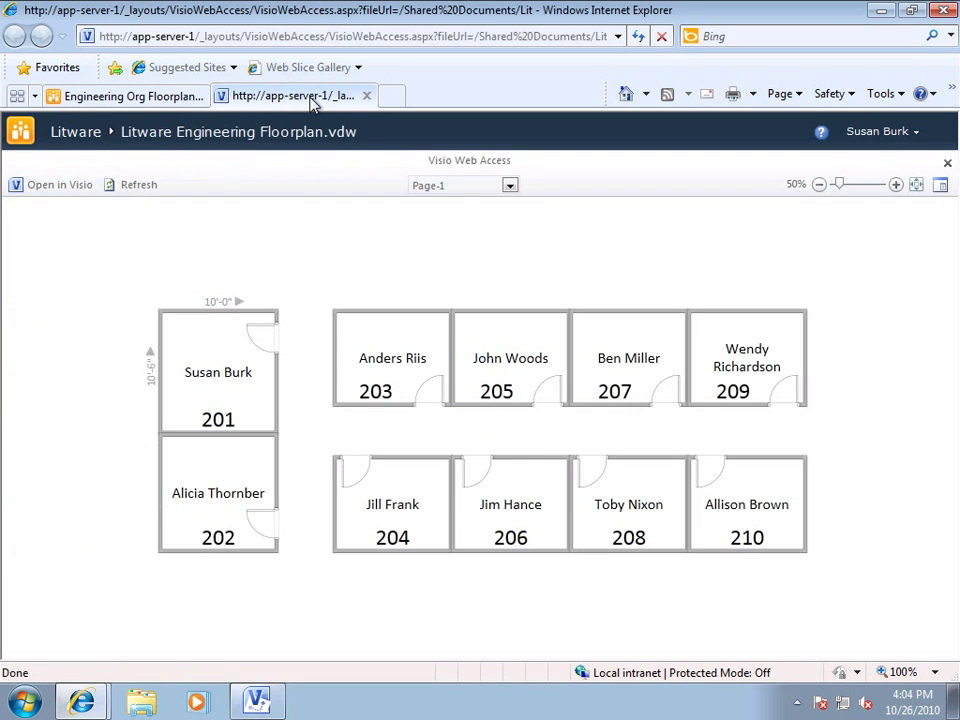
left_click(135, 188)
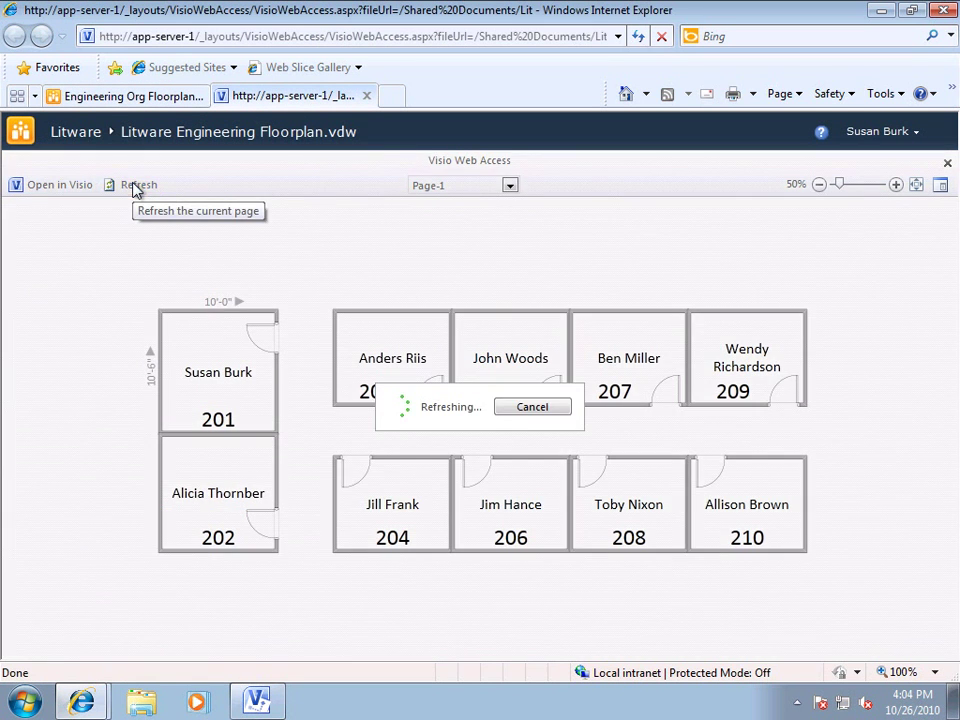